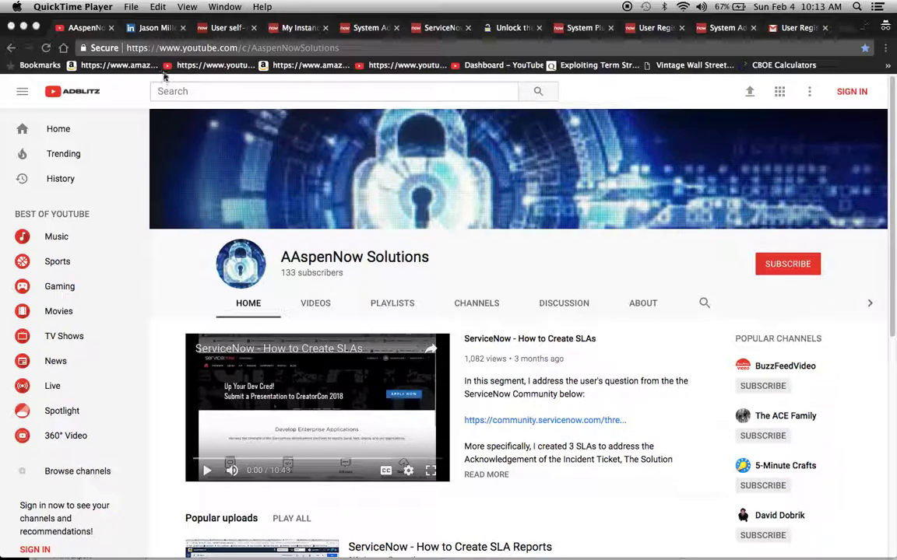
- Show the presenter's LinkedIn profile, then switch to the User self-registration documentation page
{"action": "left_click", "coordinate": [140, 27]}
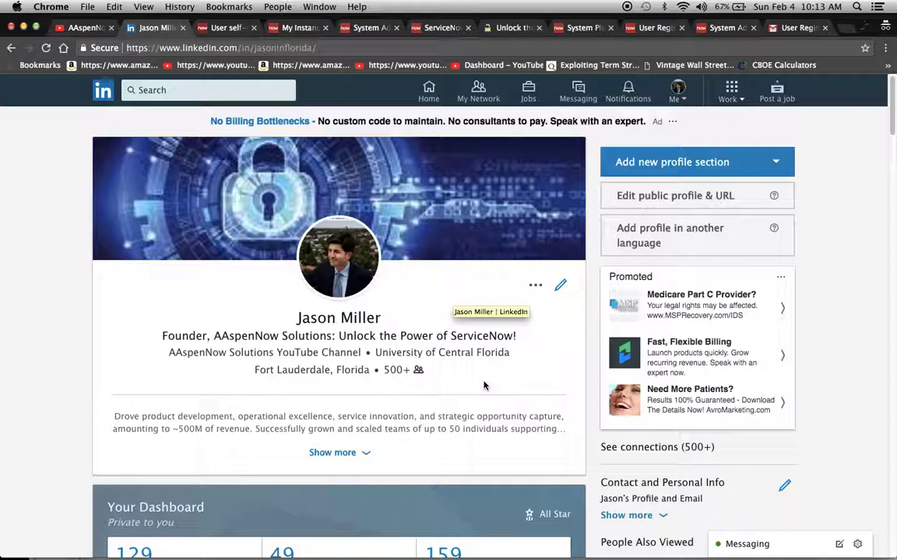
{"action": "left_click", "coordinate": [227, 29]}
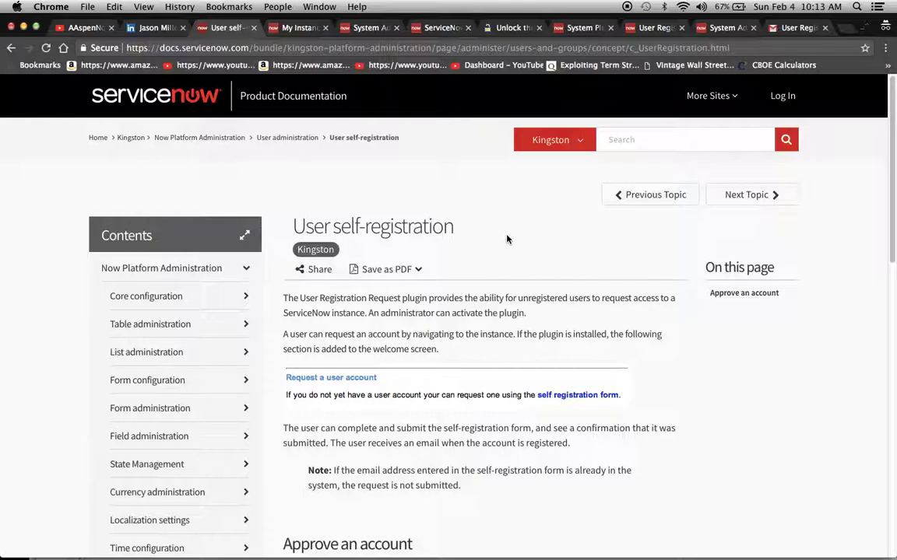
- Switch to the instance's System Administration homepage and focus the navigator filter
{"action": "left_click", "coordinate": [365, 29]}
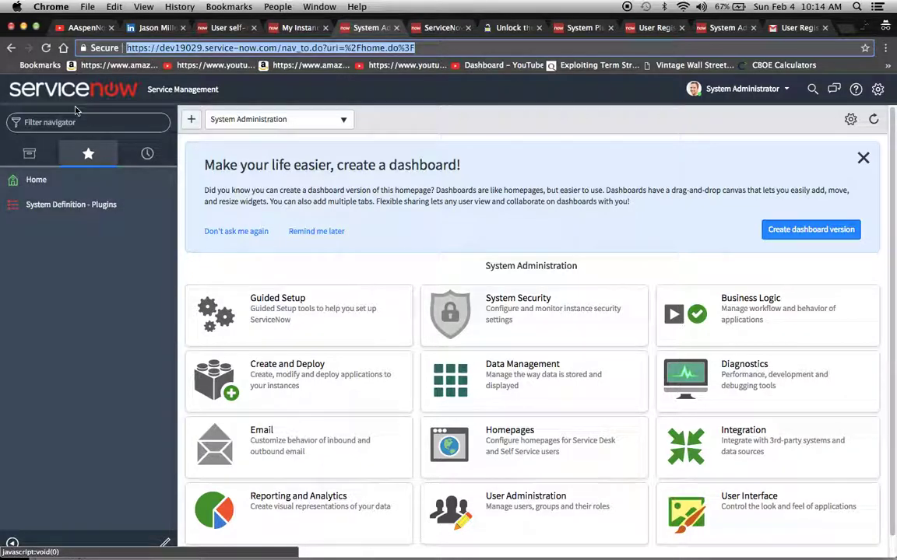
{"action": "left_click", "coordinate": [47, 122]}
- Filter the navigator for 'plugin', glance at the login tabs, and return to the User Registration plugins list
{"action": "type", "text": "pl"}
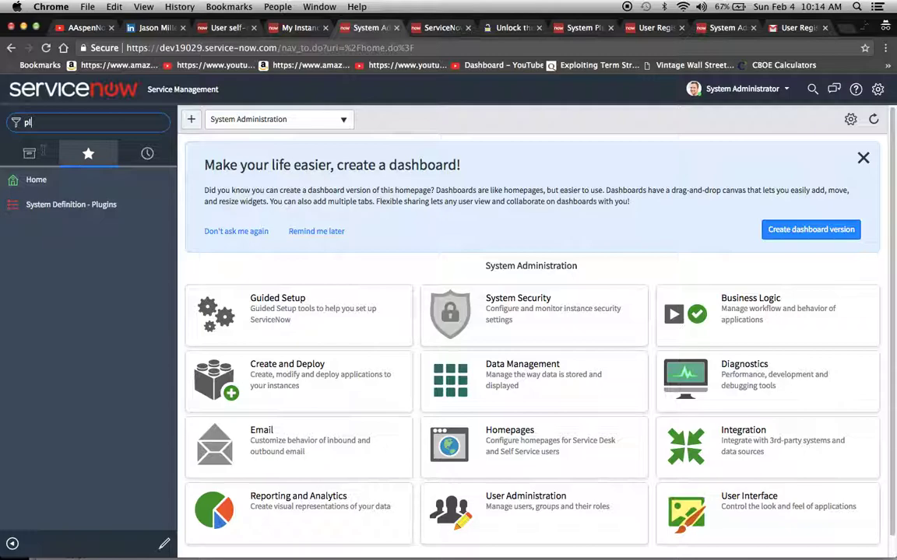
{"action": "type", "text": "ugin"}
{"action": "left_click", "coordinate": [30, 153]}
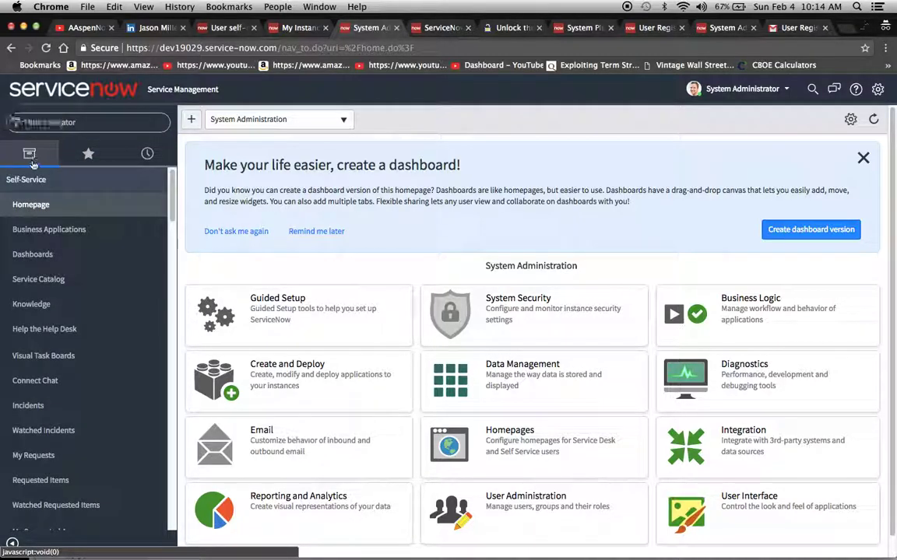
{"action": "type", "text": "pl"}
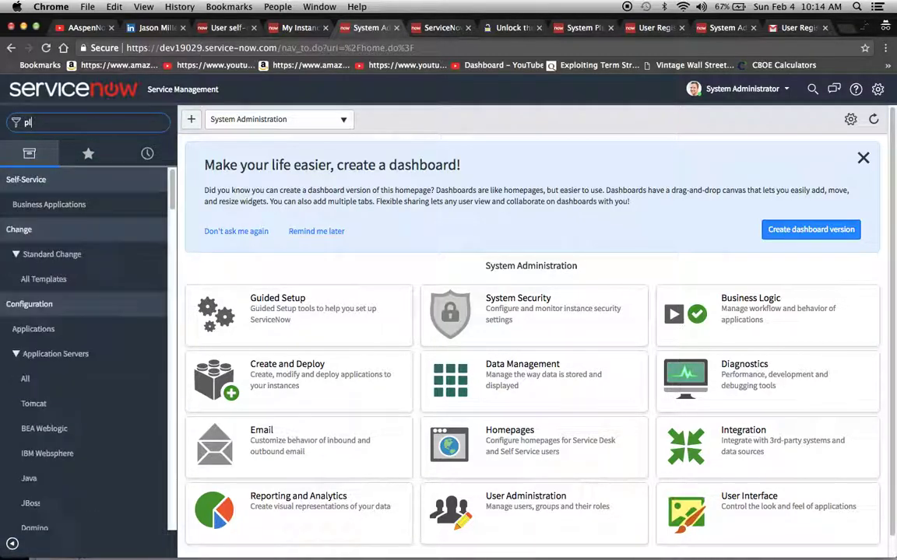
{"action": "type", "text": "ugin"}
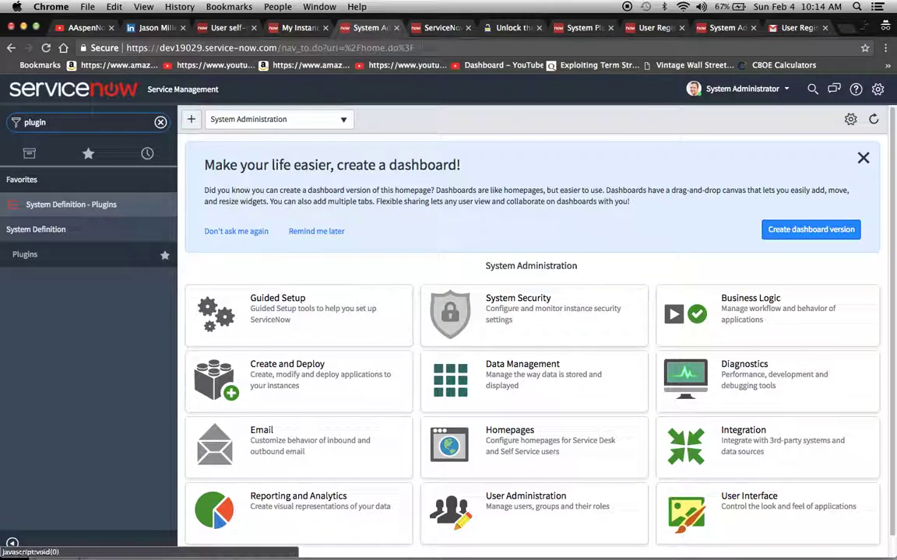
{"action": "left_click", "coordinate": [429, 28]}
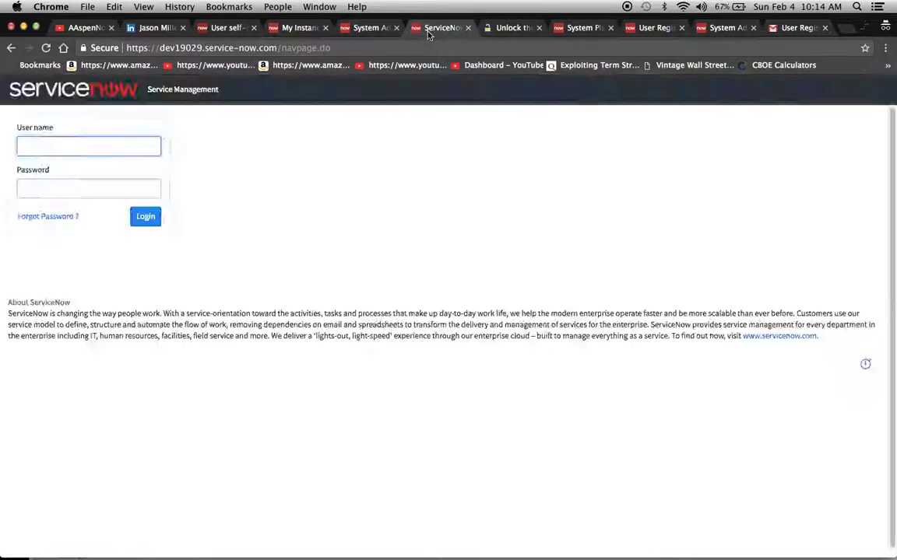
{"action": "left_click", "coordinate": [500, 28]}
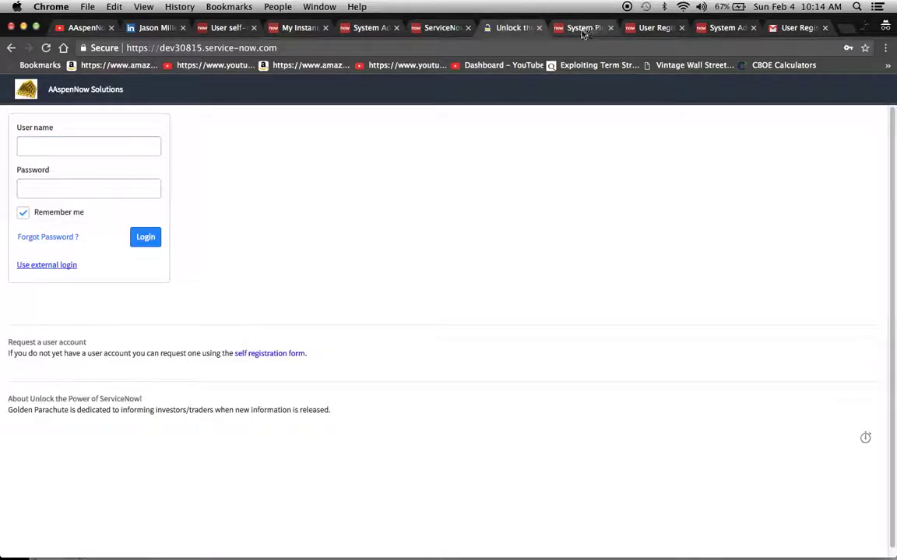
{"action": "left_click", "coordinate": [584, 30]}
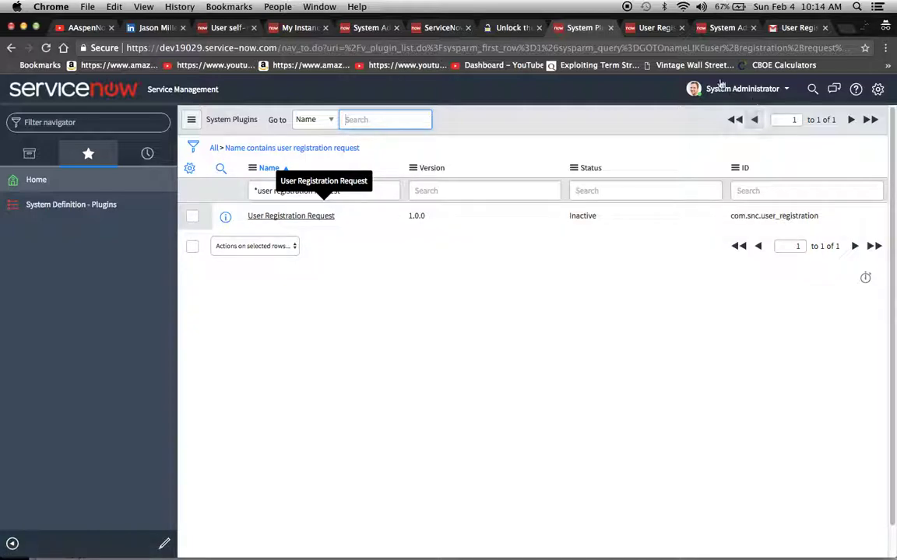
- Open the User Registration Request plugin record and confirm Activate/Upgrade in the dialog
{"action": "left_click", "coordinate": [653, 28]}
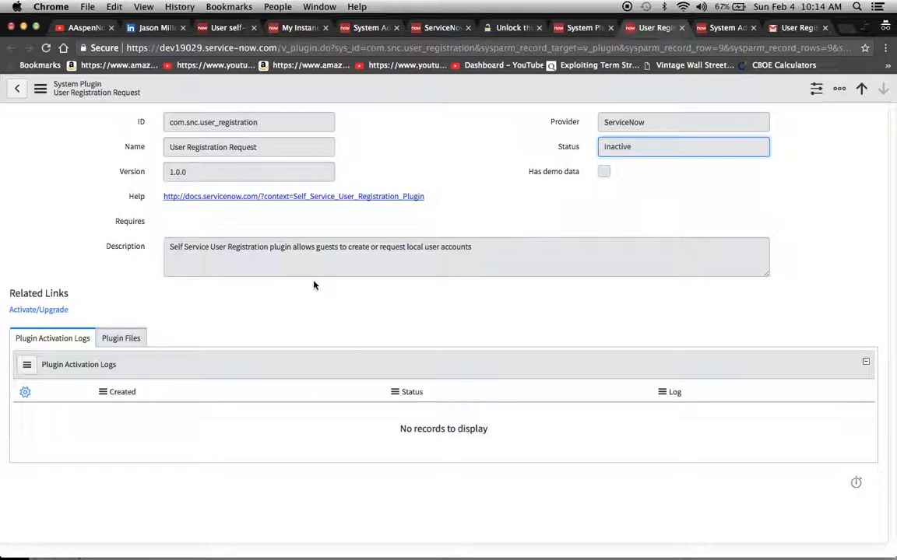
{"action": "left_click", "coordinate": [30, 312]}
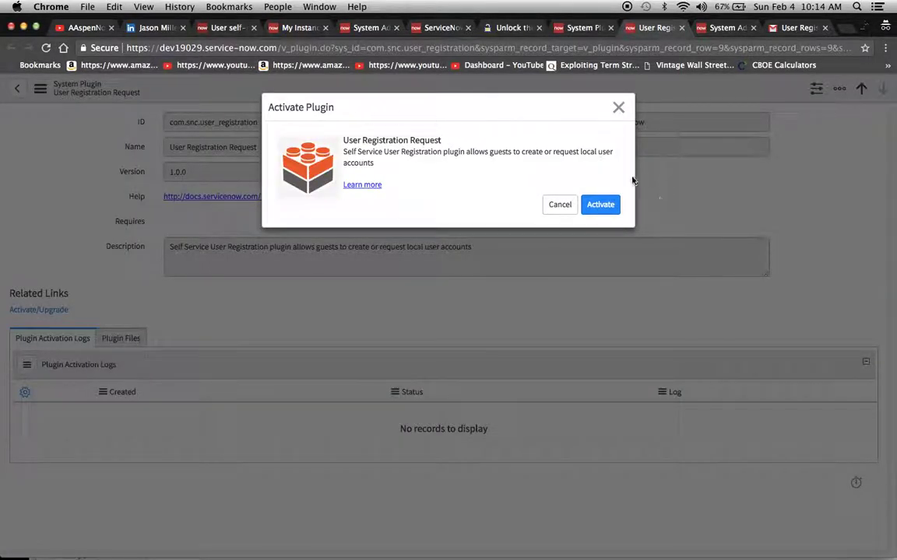
{"action": "left_click", "coordinate": [619, 204]}
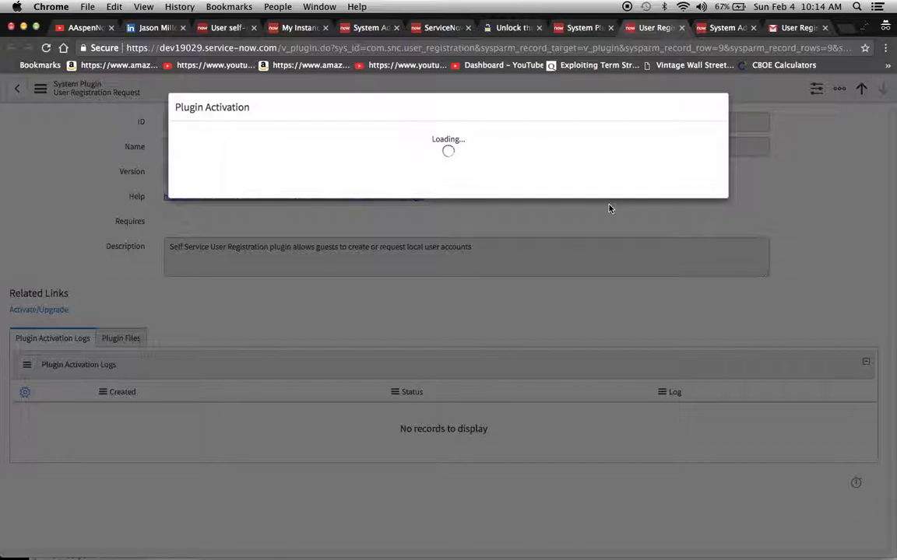
- Browse the other tabs during activation, then close the Success dialog and reload the plugin record
{"action": "left_click", "coordinate": [365, 28]}
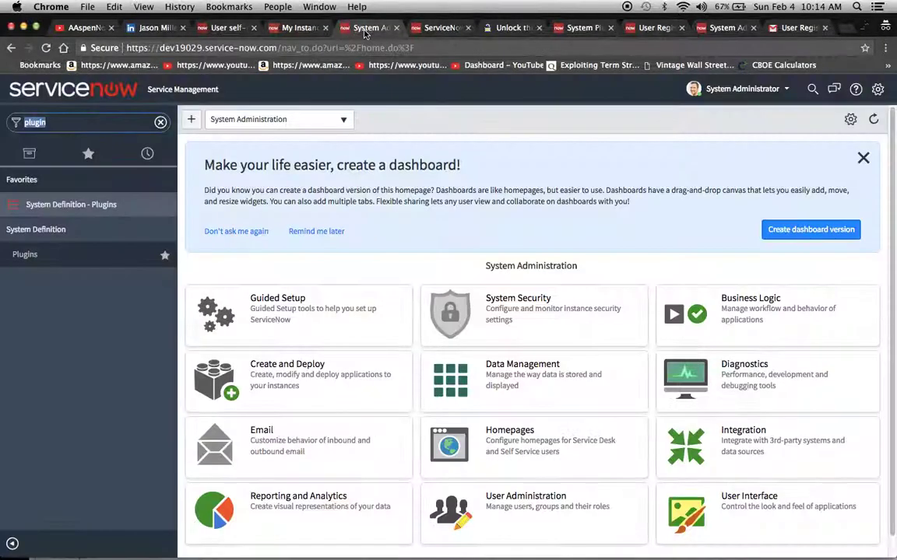
{"action": "left_click", "coordinate": [425, 28]}
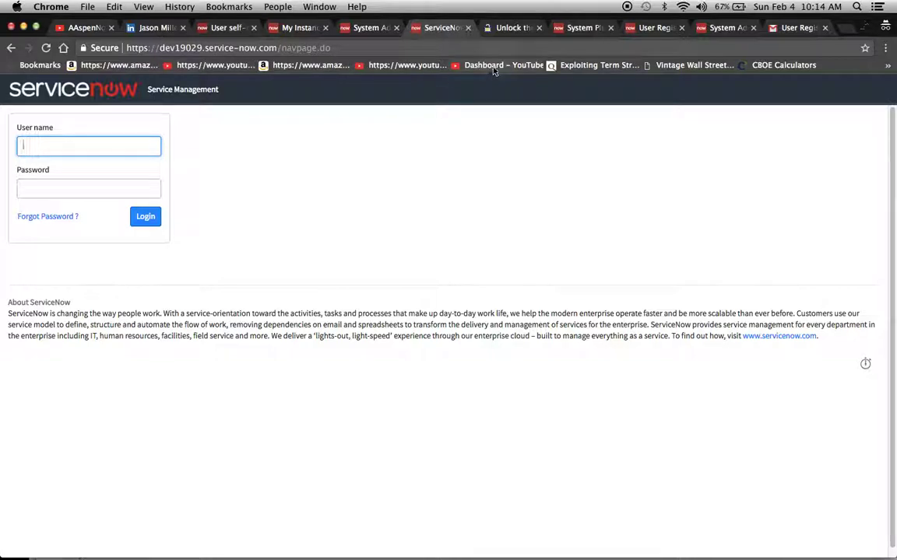
{"action": "left_click", "coordinate": [500, 31]}
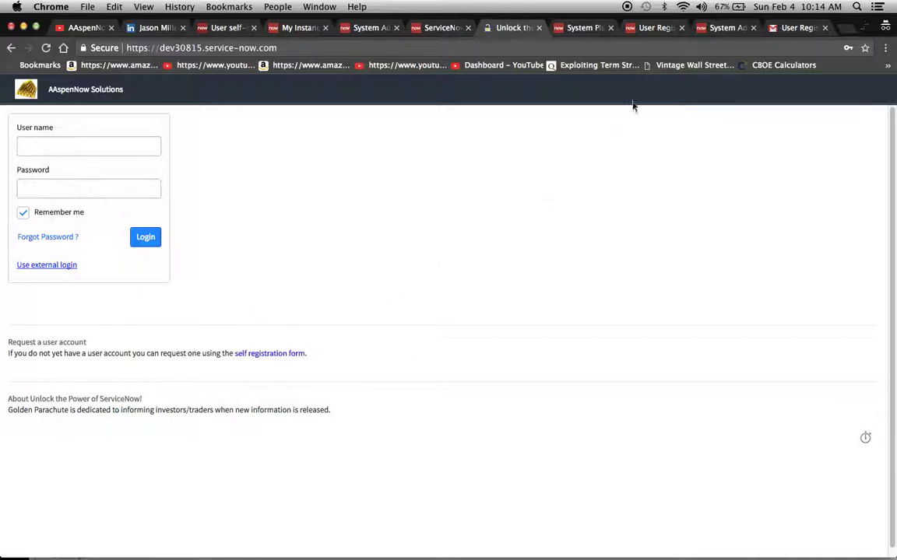
{"action": "left_click", "coordinate": [594, 28]}
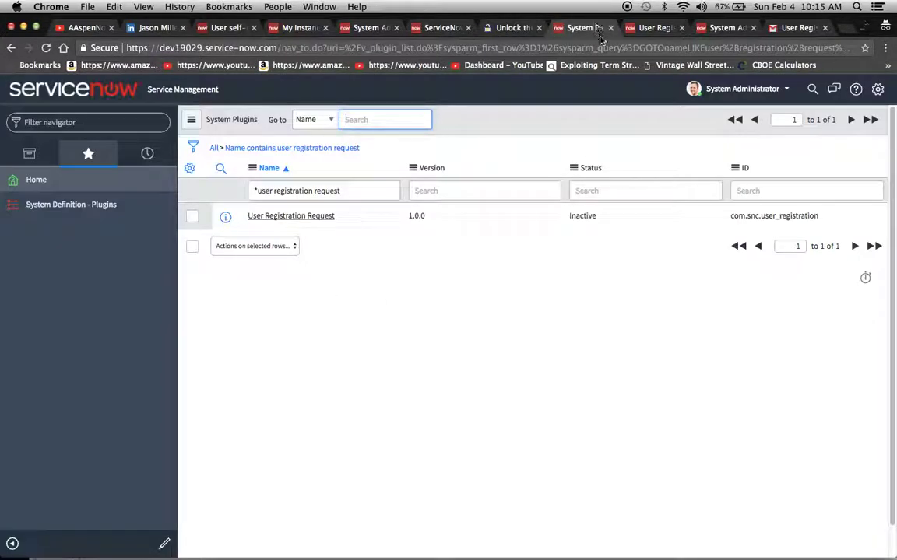
{"action": "left_click", "coordinate": [646, 28]}
{"action": "left_click", "coordinate": [672, 192]}
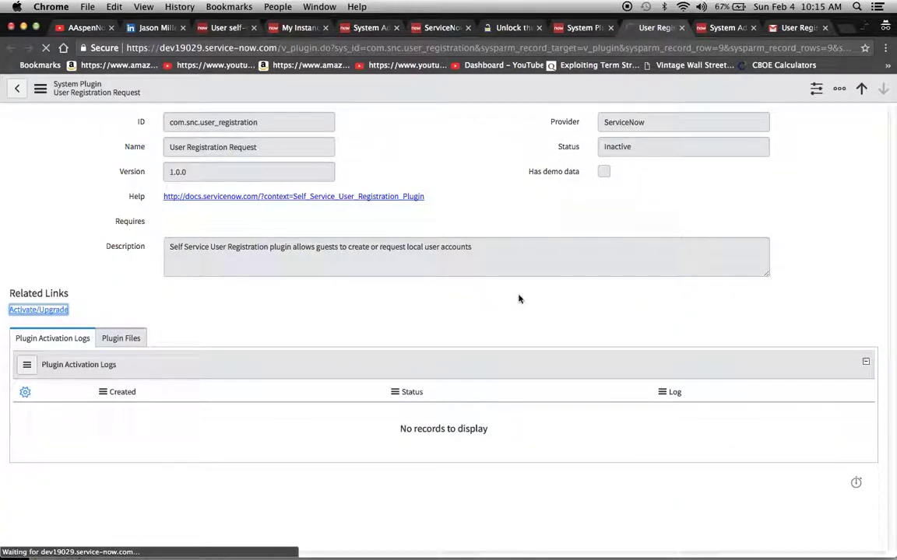
- Copy the instance URL from the login tab and paste it into a new incognito window
{"action": "left_click", "coordinate": [437, 28]}
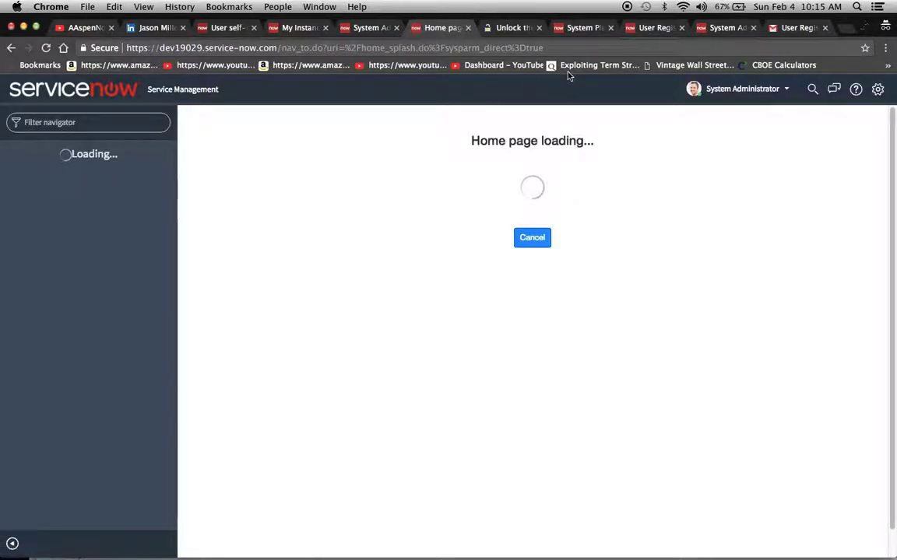
{"action": "left_click", "coordinate": [266, 48]}
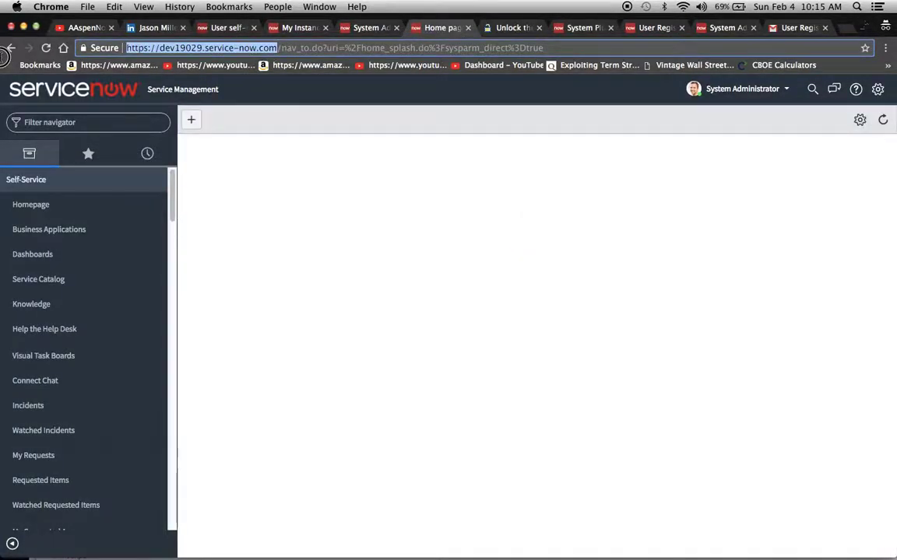
{"action": "left_click", "coordinate": [886, 47]}
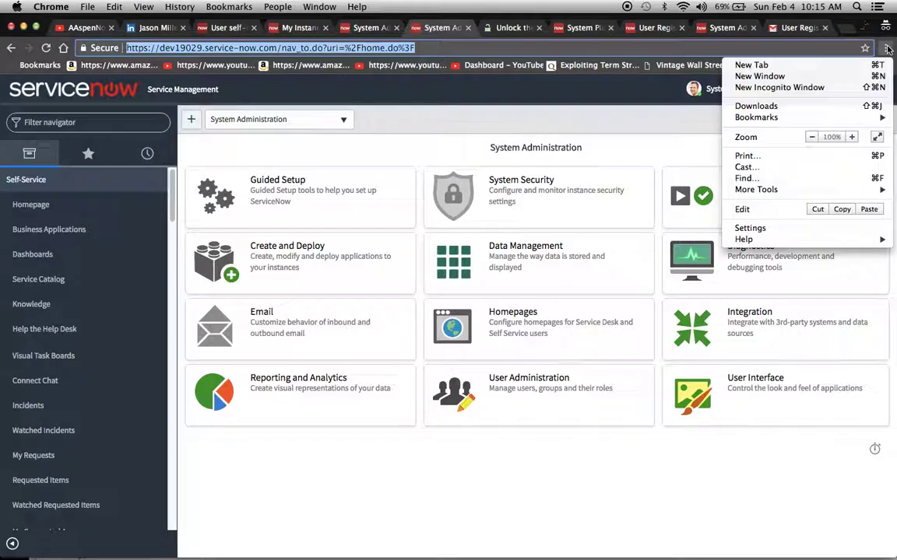
{"action": "left_click", "coordinate": [824, 88]}
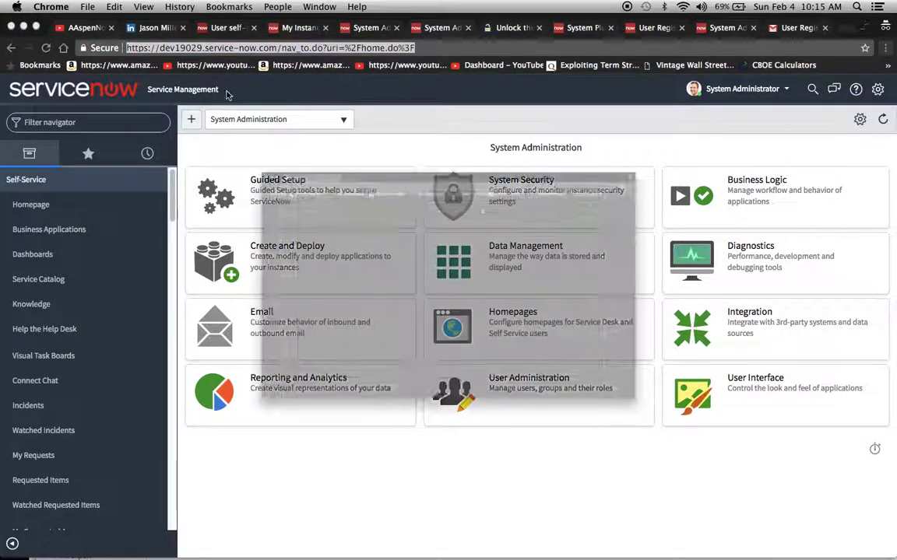
{"action": "type", "text": "https://dev19029.service-now.com/nav_to.do?uri=%2Fhome.do%3F"}
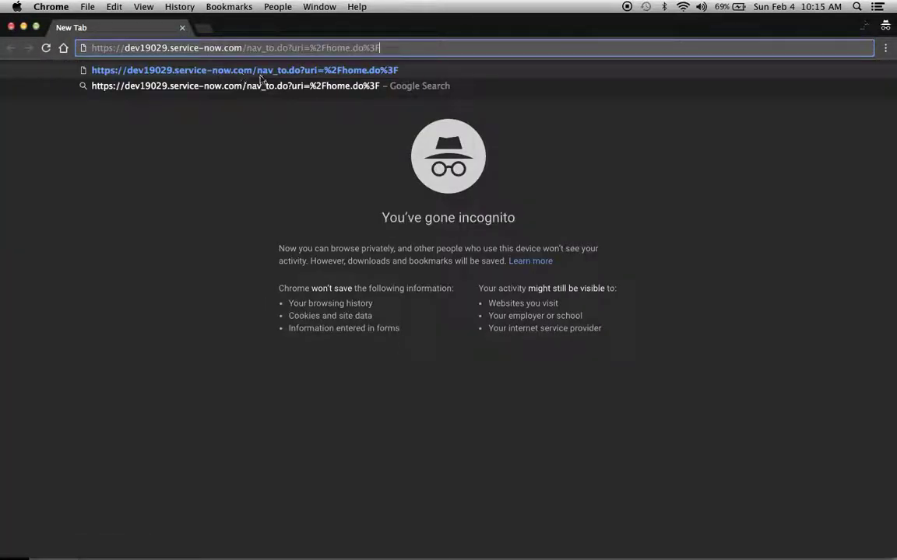
- Load the instance root in incognito, log out the System Administrator, and open the self registration form
{"action": "key", "text": "BackSpace"}
{"action": "key", "text": "BackSpace"}
{"action": "key", "text": "BackSpace"}
{"action": "key", "text": "BackSpace"}
{"action": "key", "text": "BackSpace"}
{"action": "key", "text": "BackSpace"}
{"action": "key", "text": "BackSpace"}
{"action": "key", "text": "BackSpace"}
{"action": "key", "text": "BackSpace"}
{"action": "key", "text": "BackSpace"}
{"action": "key", "text": "BackSpace"}
{"action": "key", "text": "BackSpace"}
{"action": "key", "text": "BackSpace"}
{"action": "key", "text": "BackSpace"}
{"action": "key", "text": "BackSpace"}
{"action": "key", "text": "BackSpace"}
{"action": "key", "text": "BackSpace"}
{"action": "key", "text": "BackSpace"}
{"action": "key", "text": "BackSpace"}
{"action": "key", "text": "BackSpace"}
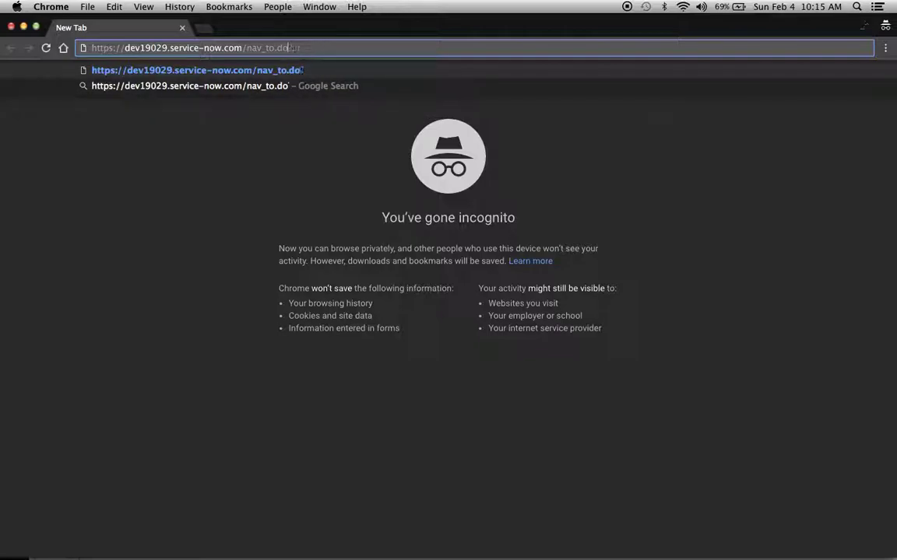
{"action": "key", "text": "Return"}
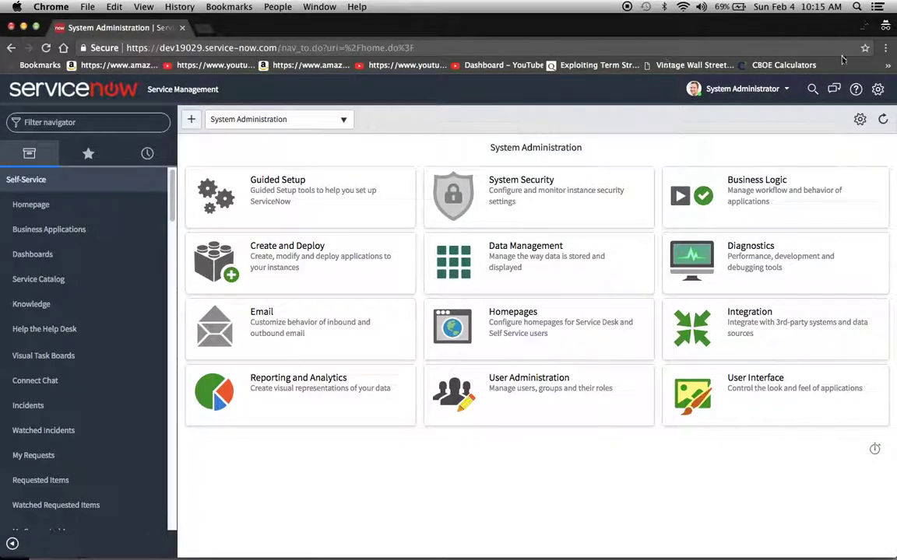
{"action": "left_click", "coordinate": [692, 91]}
{"action": "left_click", "coordinate": [720, 152]}
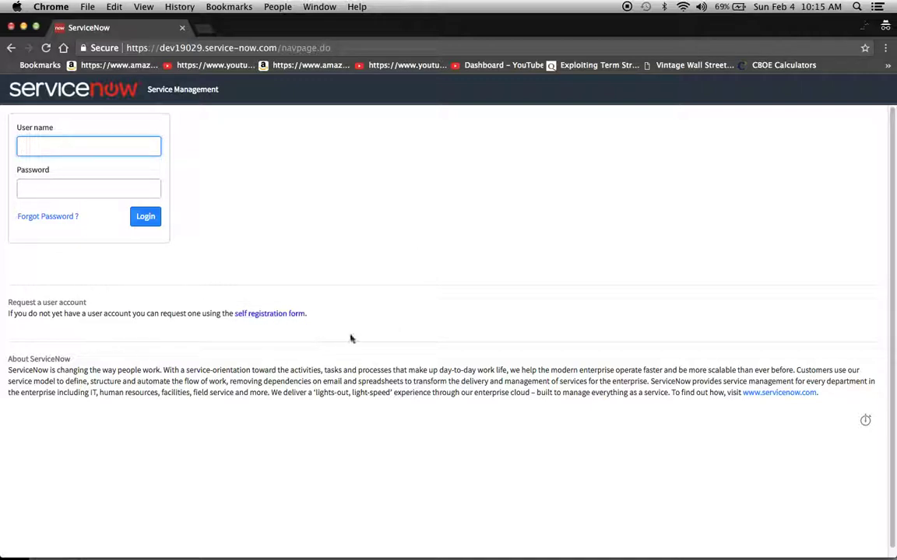
{"action": "left_click", "coordinate": [263, 315]}
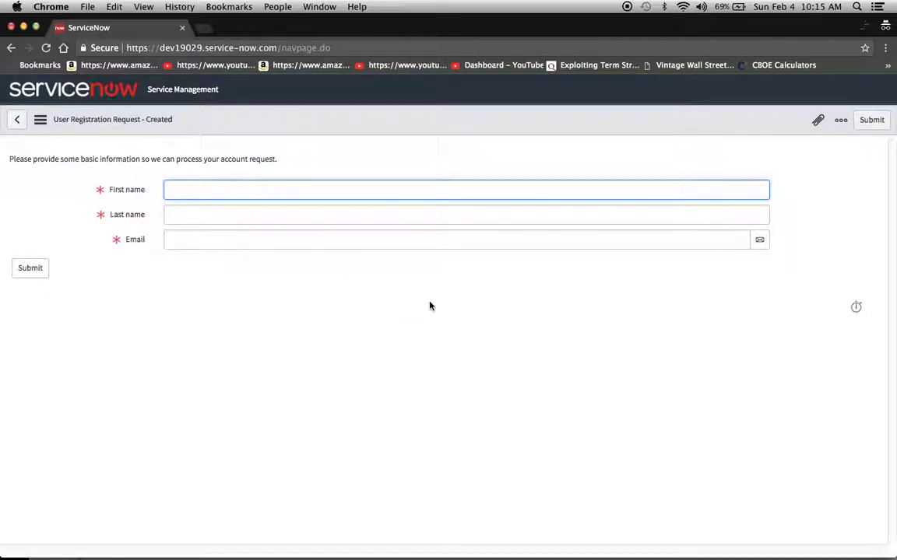
- Enter the requester's first name, last name and e-mail address, then submit the registration request
{"action": "left_click", "coordinate": [169, 214]}
{"action": "type", "text": "Miller"}
{"action": "key", "text": "Tab"}
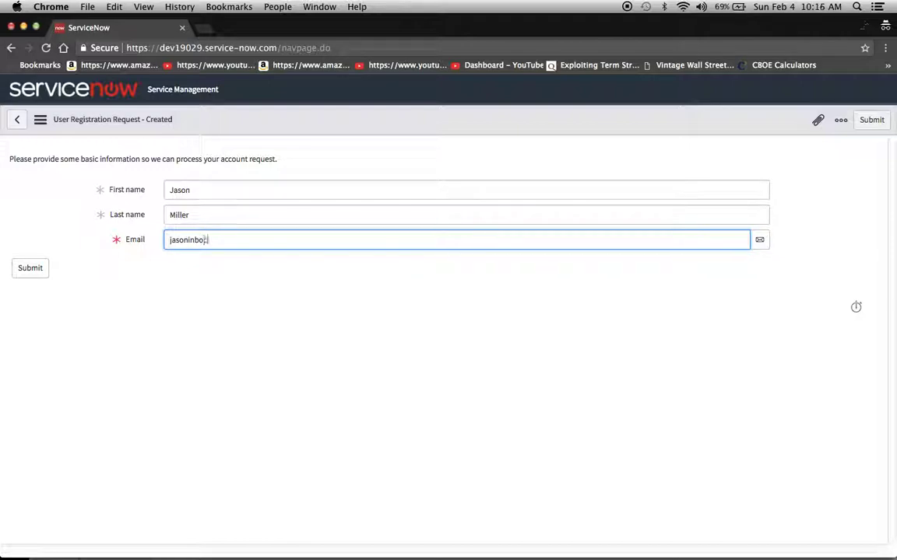
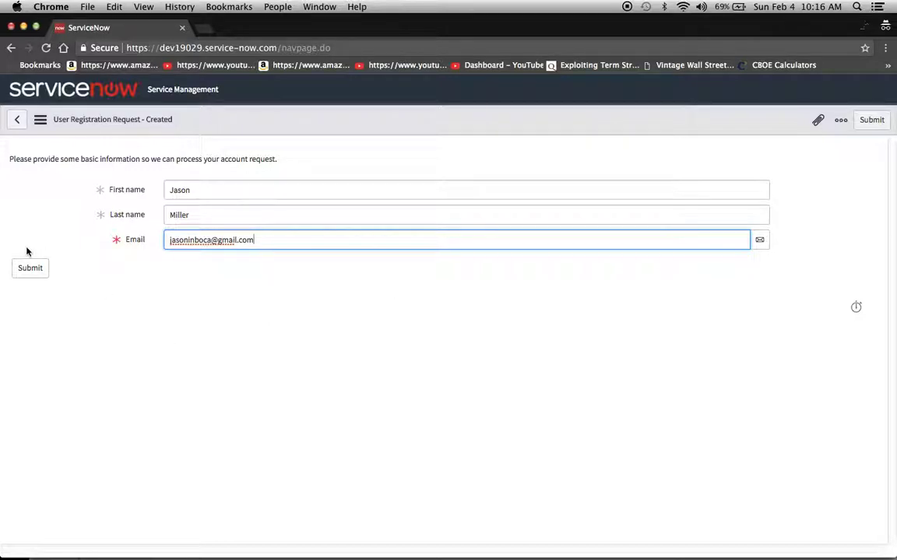
{"action": "left_click", "coordinate": [31, 271]}
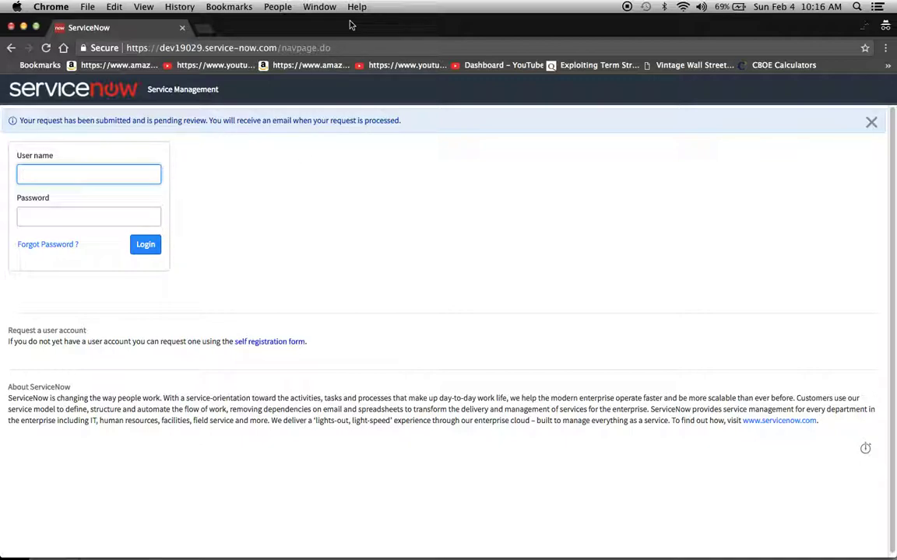
- Enter 'admin' as the user name and copy the new admin password from the developer instance page
{"action": "type", "text": "admin"}
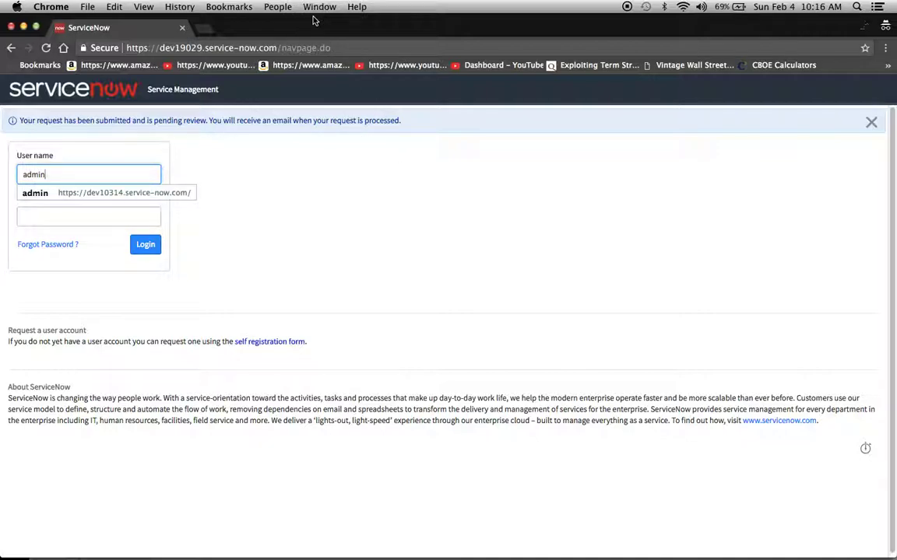
{"action": "double_click", "coordinate": [276, 27]}
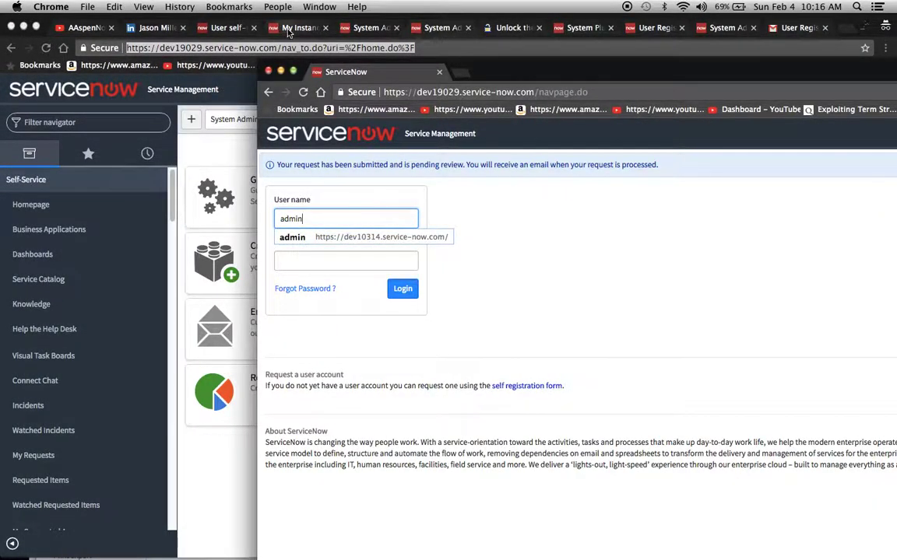
{"action": "left_click", "coordinate": [298, 27]}
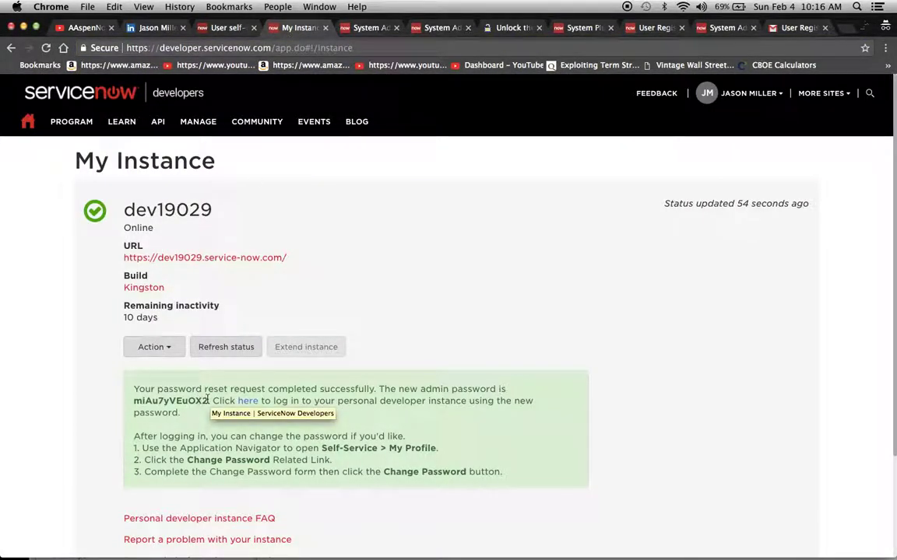
{"action": "left_click_drag", "start_coordinate": [208, 401], "coordinate": [130, 405]}
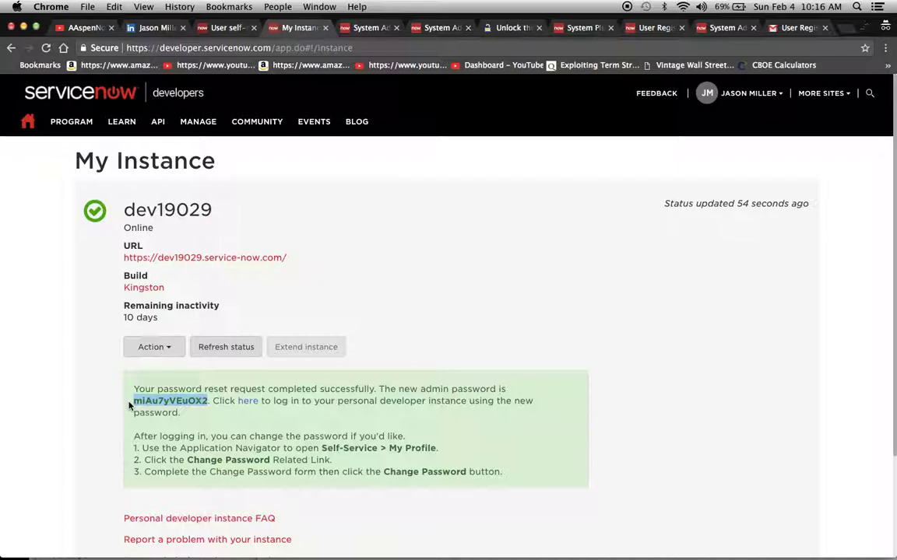
{"action": "key", "text": "super+grave"}
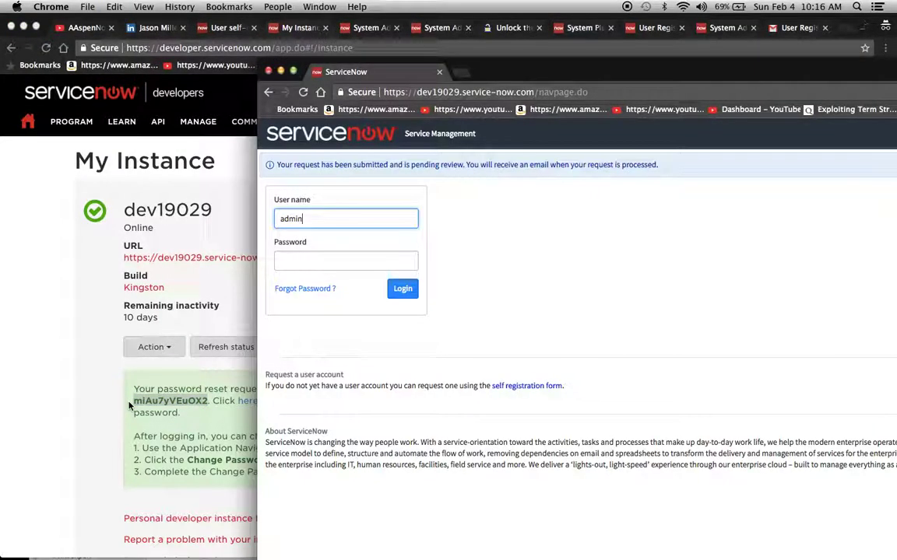
{"action": "left_click", "coordinate": [336, 259]}
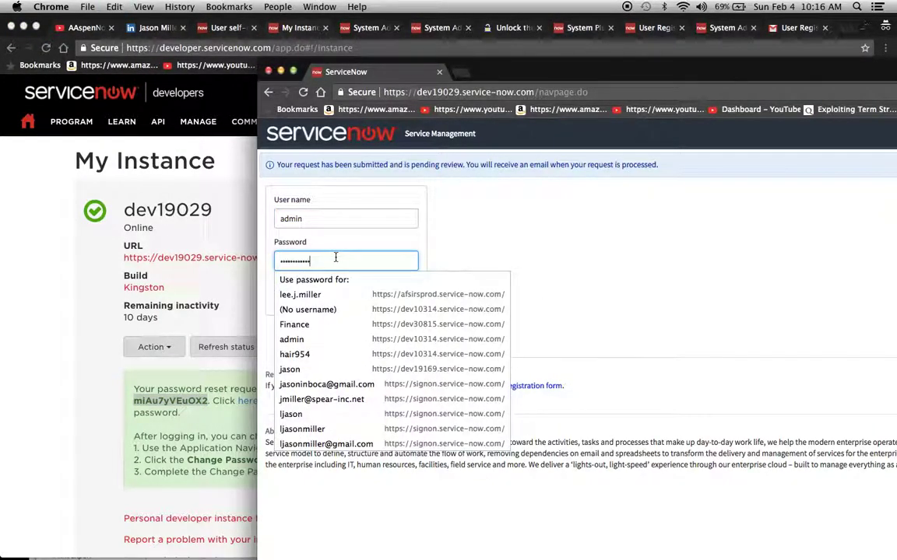
{"action": "left_click", "coordinate": [391, 193]}
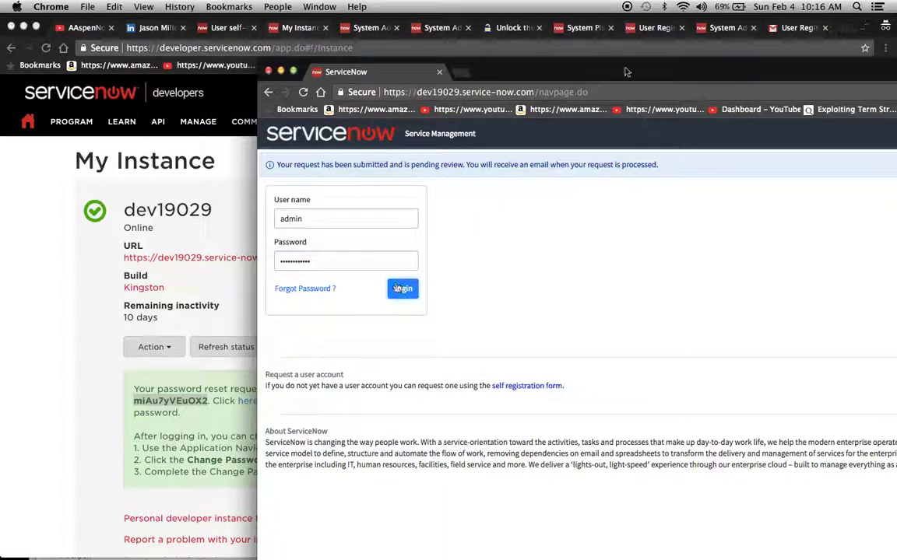
{"action": "left_click_drag", "start_coordinate": [626, 71], "coordinate": [496, 77]}
- Bring the main browser window forward and return to the System Administration home tab
{"action": "left_click", "coordinate": [650, 31]}
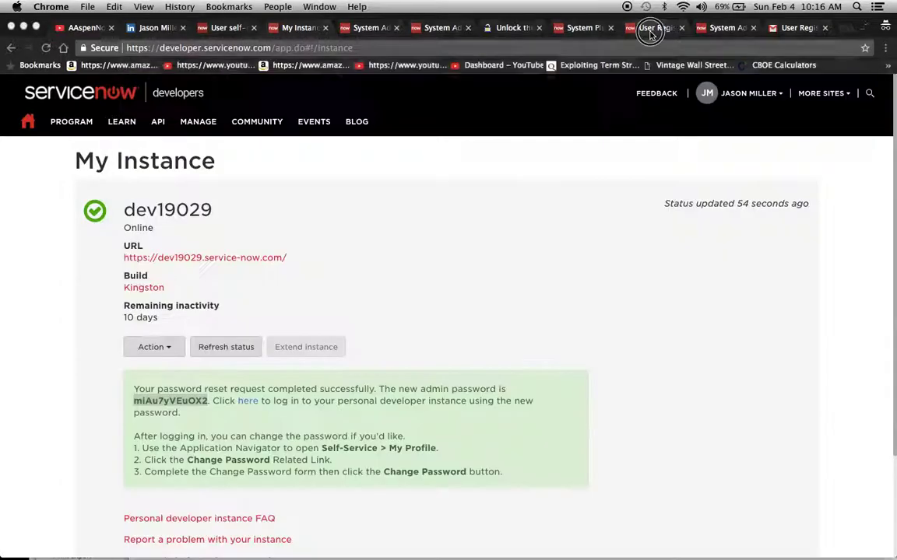
{"action": "left_click", "coordinate": [650, 31]}
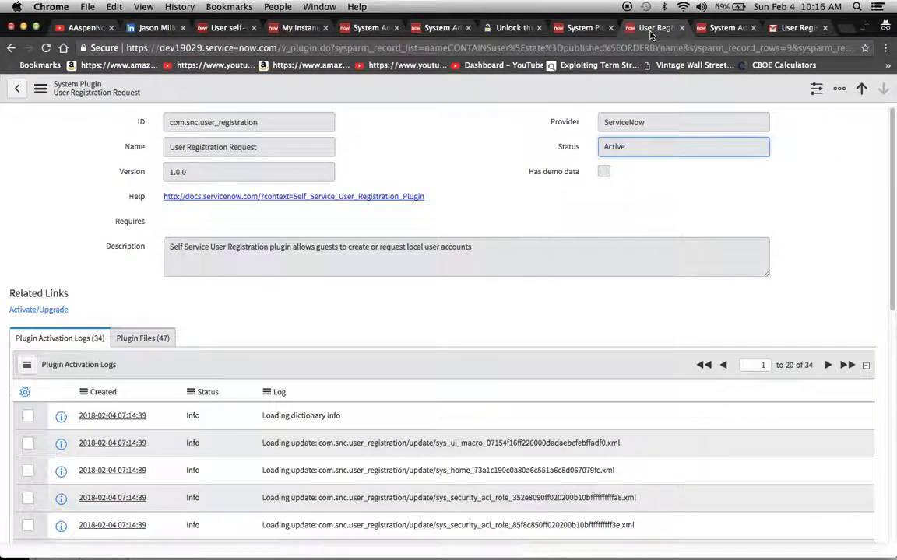
{"action": "left_click", "coordinate": [722, 30]}
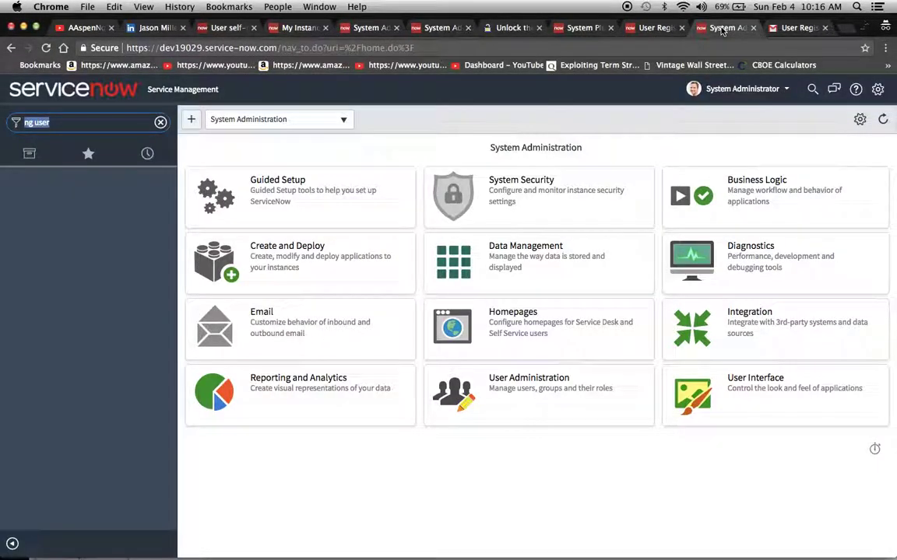
- Search the navigator for 'user admin', then 'ng user', and reload the System Administration page
{"action": "left_click", "coordinate": [83, 118]}
{"action": "key", "text": "BackSpace"}
{"action": "key", "text": "BackSpace"}
{"action": "key", "text": "BackSpace"}
{"action": "key", "text": "BackSpace"}
{"action": "key", "text": "BackSpace"}
{"action": "key", "text": "BackSpace"}
{"action": "key", "text": "BackSpace"}
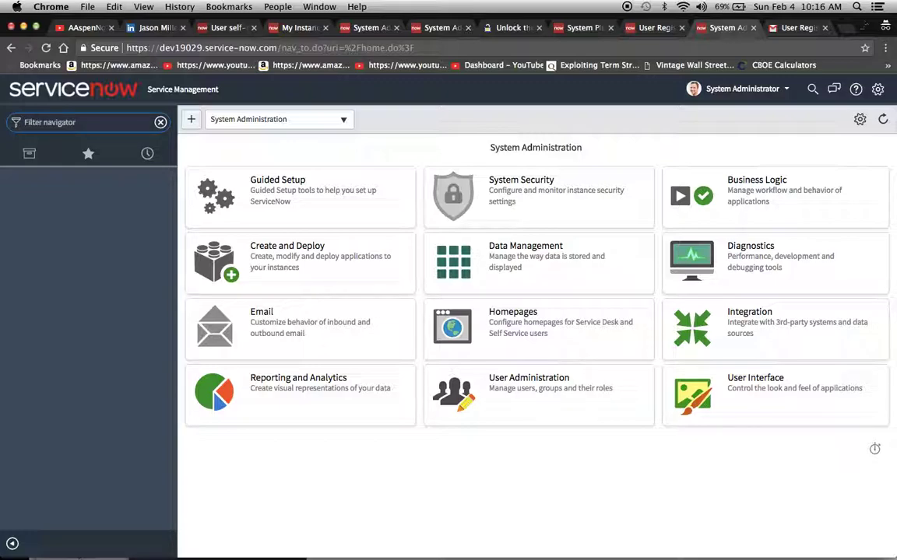
{"action": "type", "text": "user"}
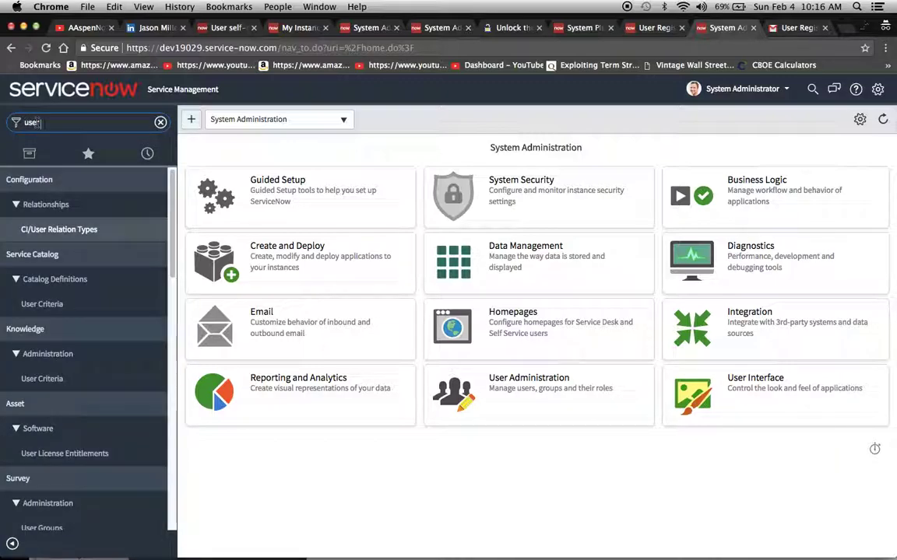
{"action": "type", "text": " admin"}
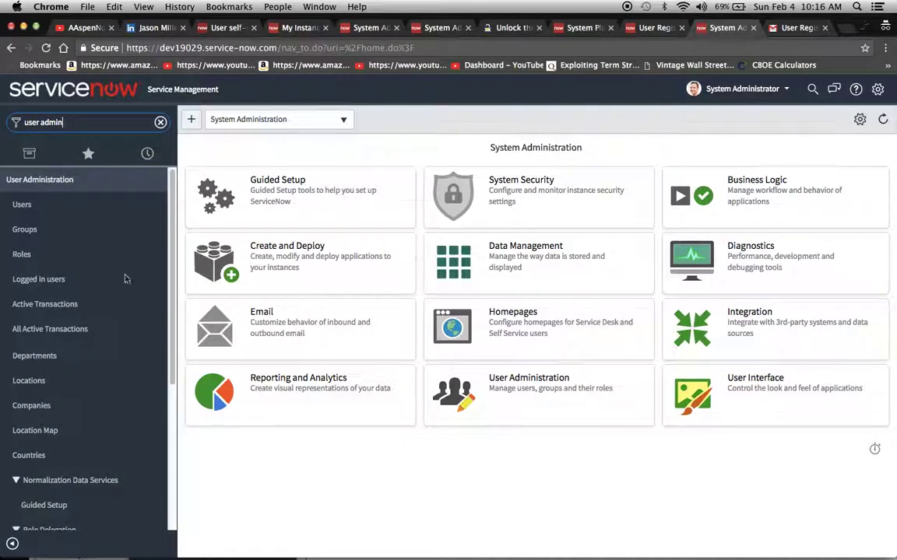
{"action": "scroll", "coordinate": [91, 361], "scroll_direction": "down", "scroll_amount": 3}
{"action": "scroll", "coordinate": [90, 361], "scroll_direction": "down", "scroll_amount": 3}
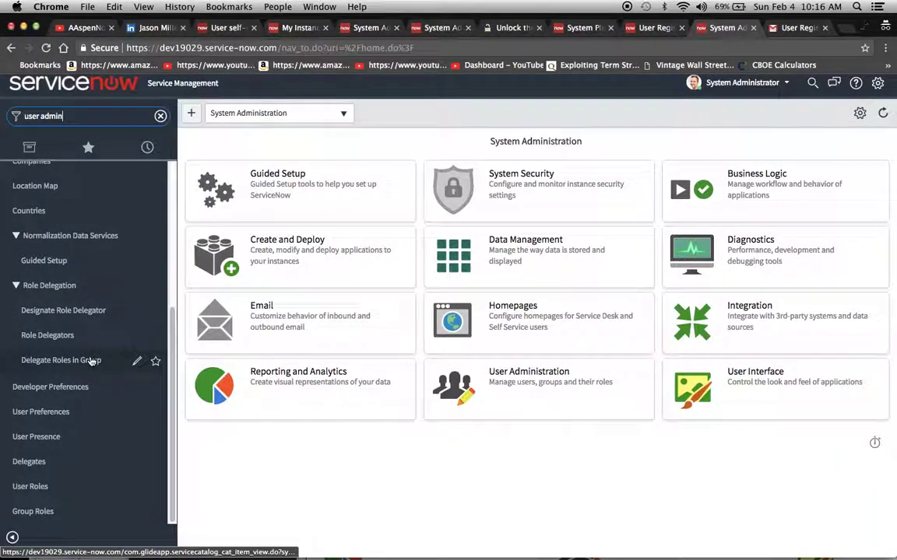
{"action": "scroll", "coordinate": [90, 361], "scroll_direction": "up", "scroll_amount": 5}
{"action": "left_click_drag", "start_coordinate": [76, 122], "coordinate": [3, 119]}
{"action": "key", "text": "BackSpace"}
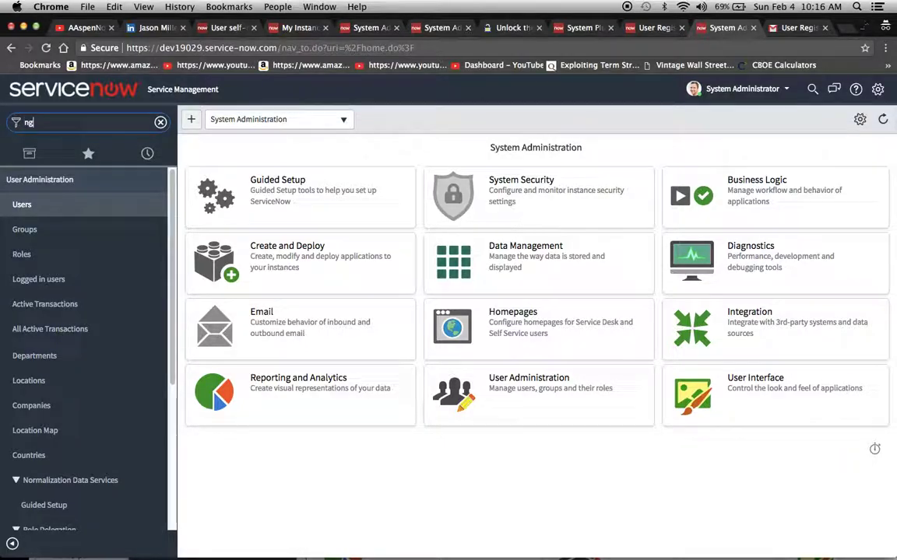
{"action": "type", "text": "ng user"}
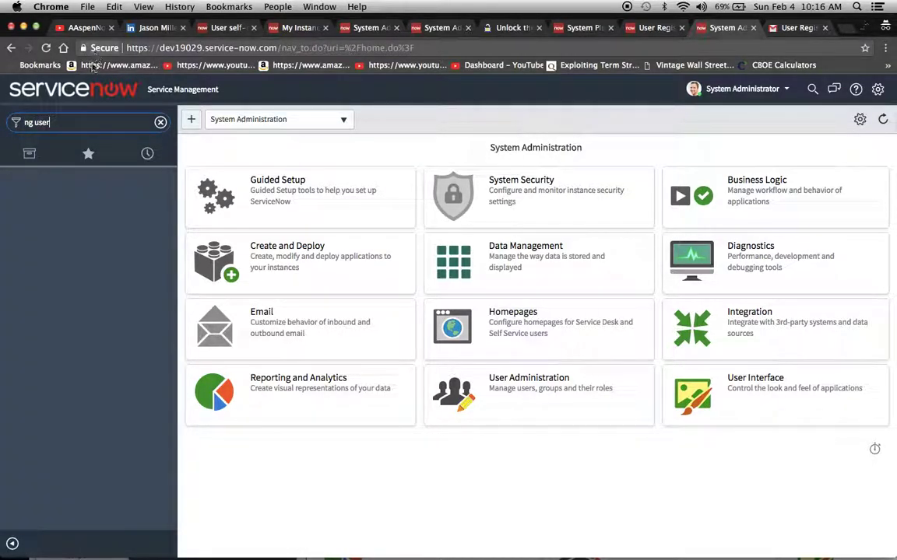
{"action": "left_click", "coordinate": [45, 47]}
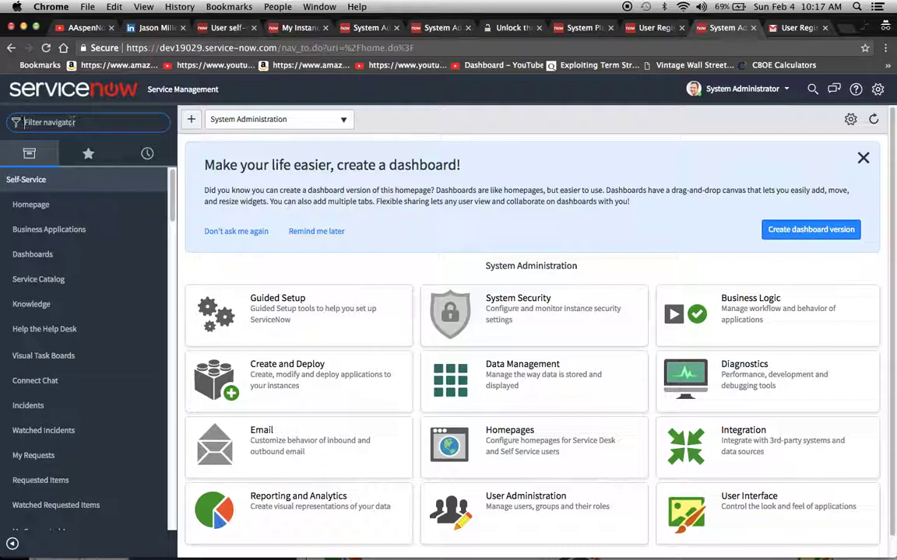
- Create the user from the pending registration request in Pending User Registrations, then check the credentials email
{"action": "type", "text": "ng u"}
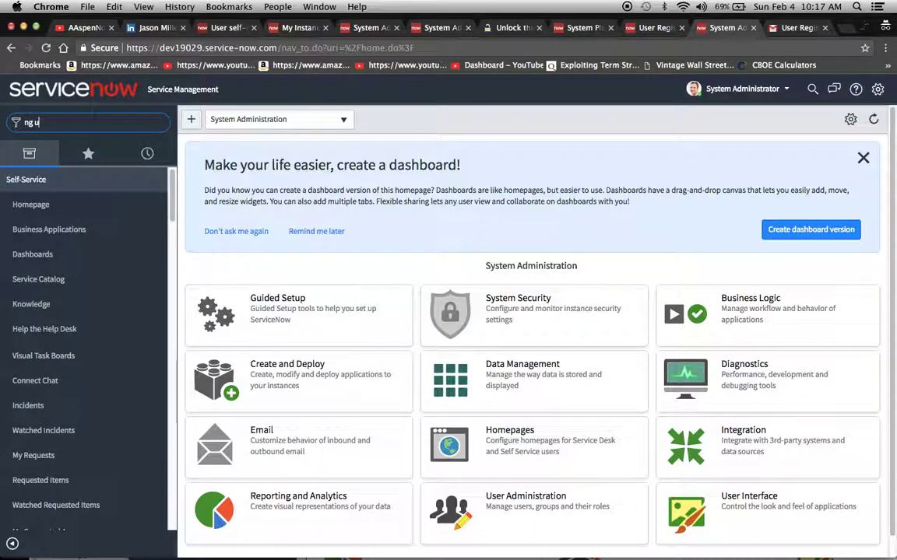
{"action": "type", "text": "ser"}
{"action": "left_click", "coordinate": [52, 209]}
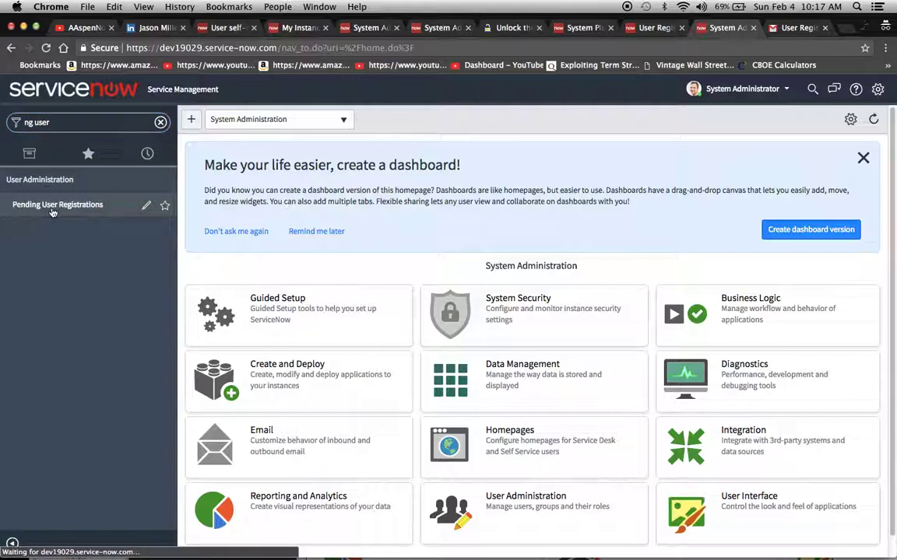
{"action": "left_click", "coordinate": [258, 192]}
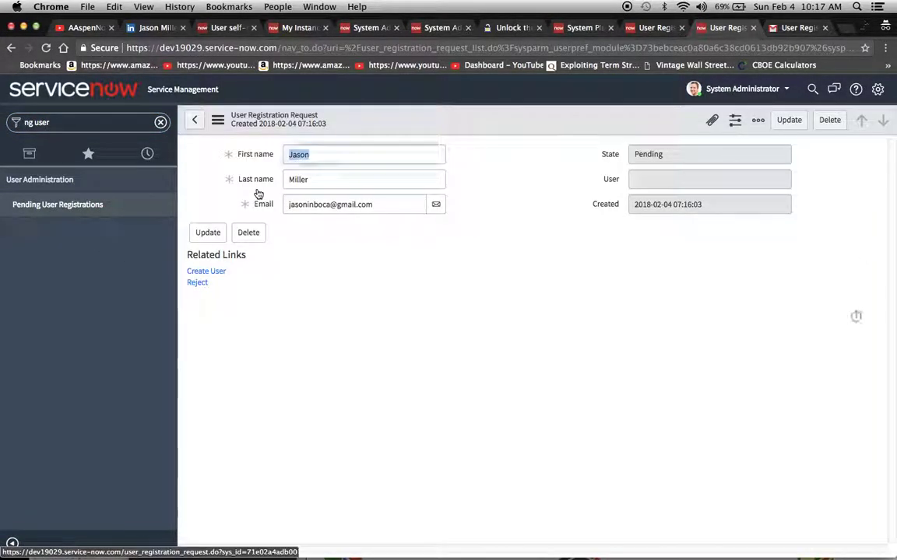
{"action": "left_click", "coordinate": [209, 272]}
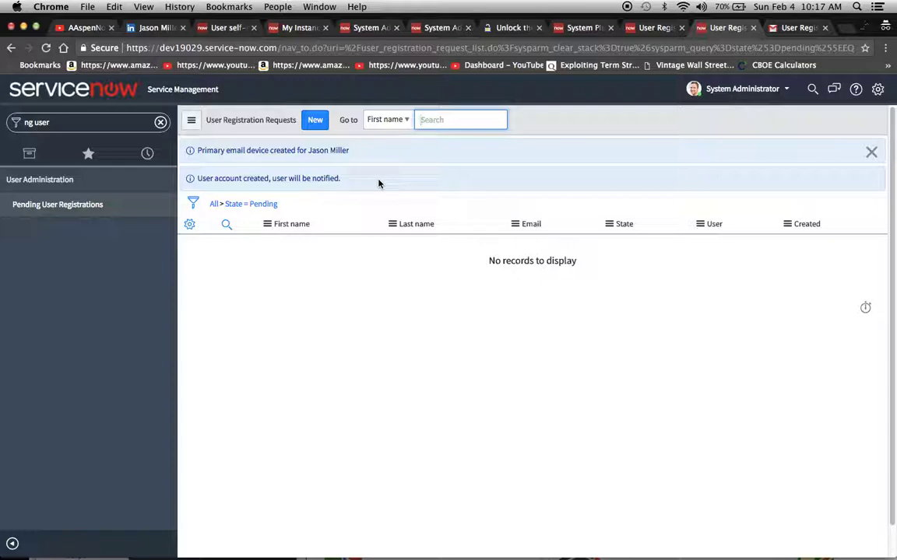
{"action": "left_click", "coordinate": [790, 27]}
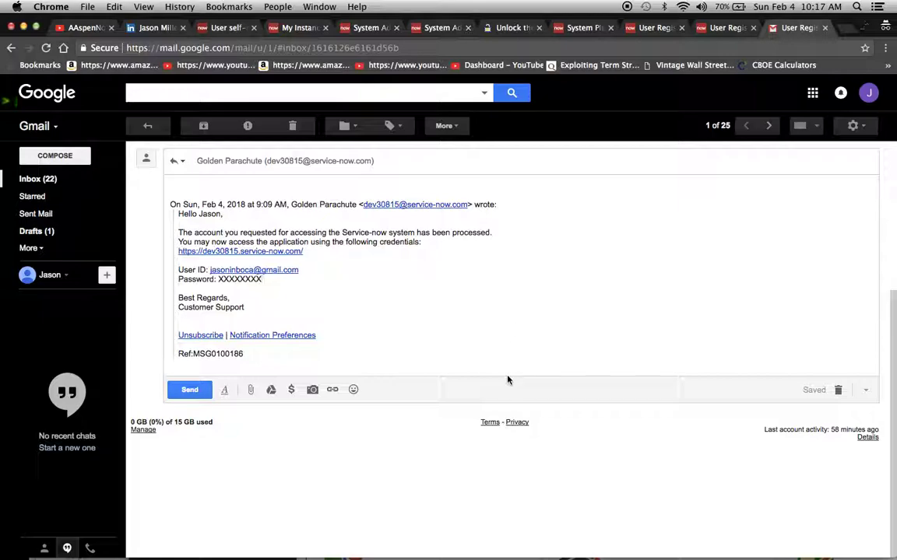